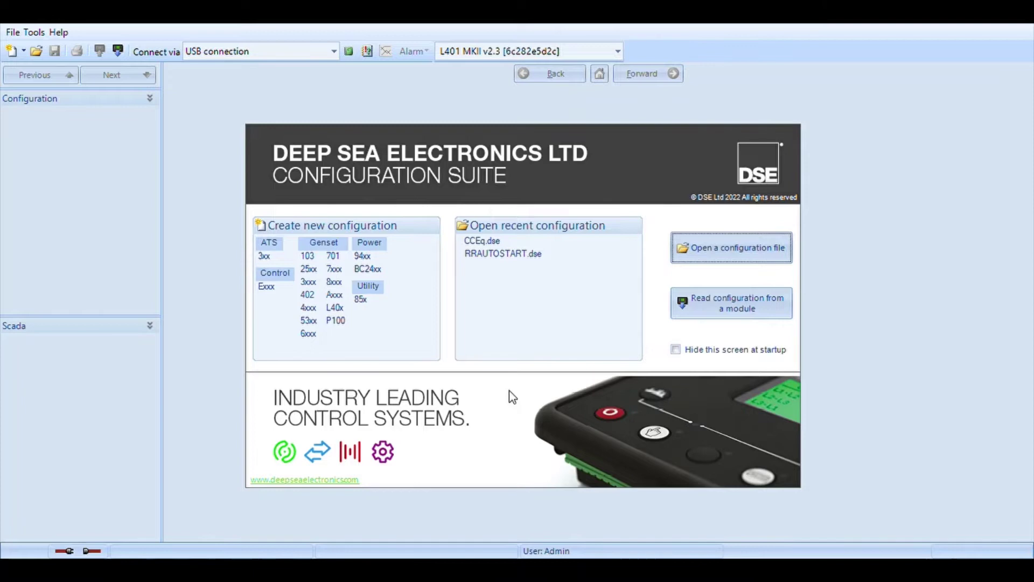
Read the configuration from the connected module and open the L401 MKII Configuration v2.3
{"action": "left_click", "coordinate": [707, 309]}
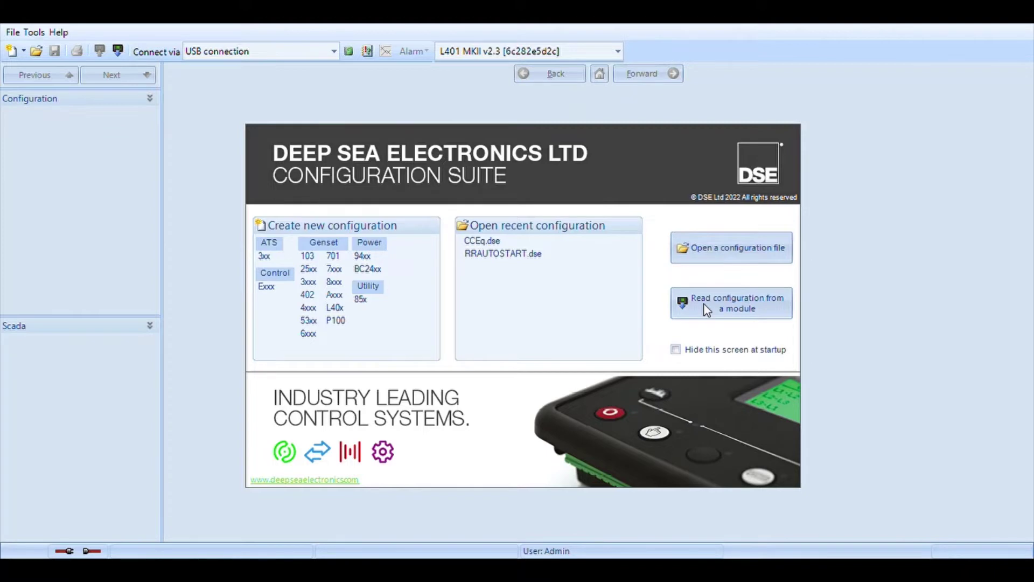
{"action": "left_click", "coordinate": [705, 305]}
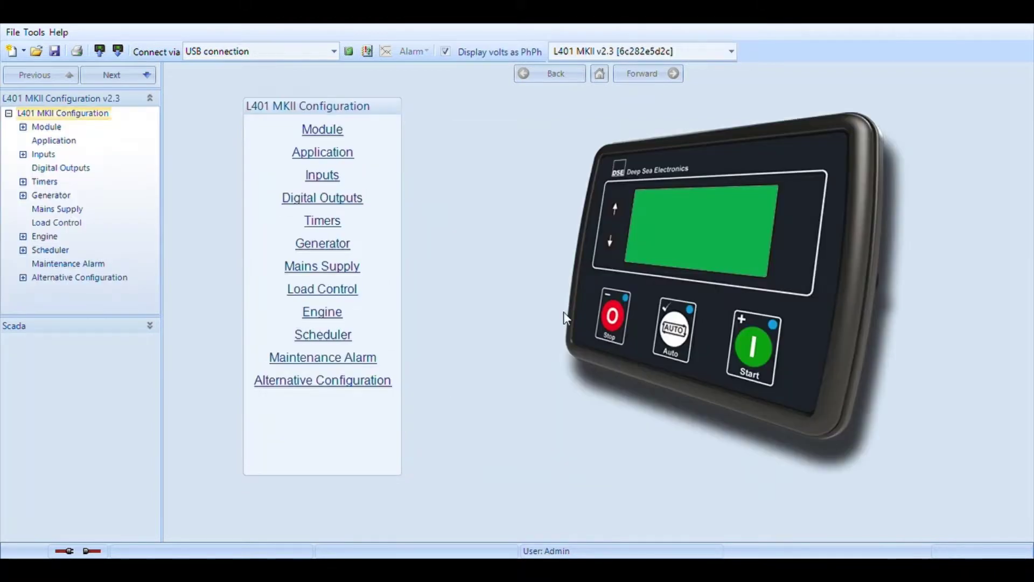
Through SCADA Maintenance > Day and Time, sync the module clock to PC time (6/22/2022, 14:24:01)
{"action": "left_click", "coordinate": [151, 327]}
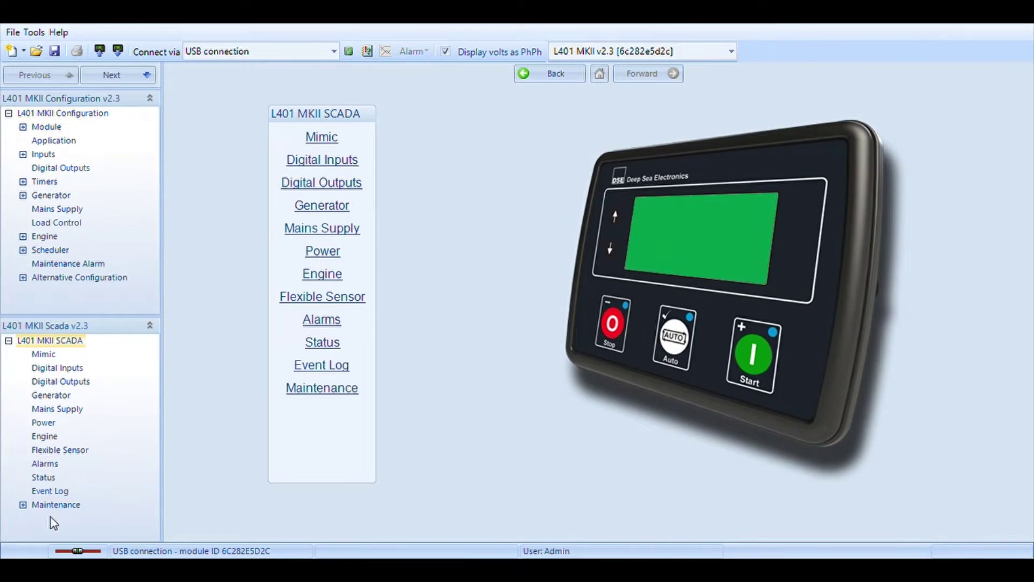
{"action": "left_click", "coordinate": [69, 506]}
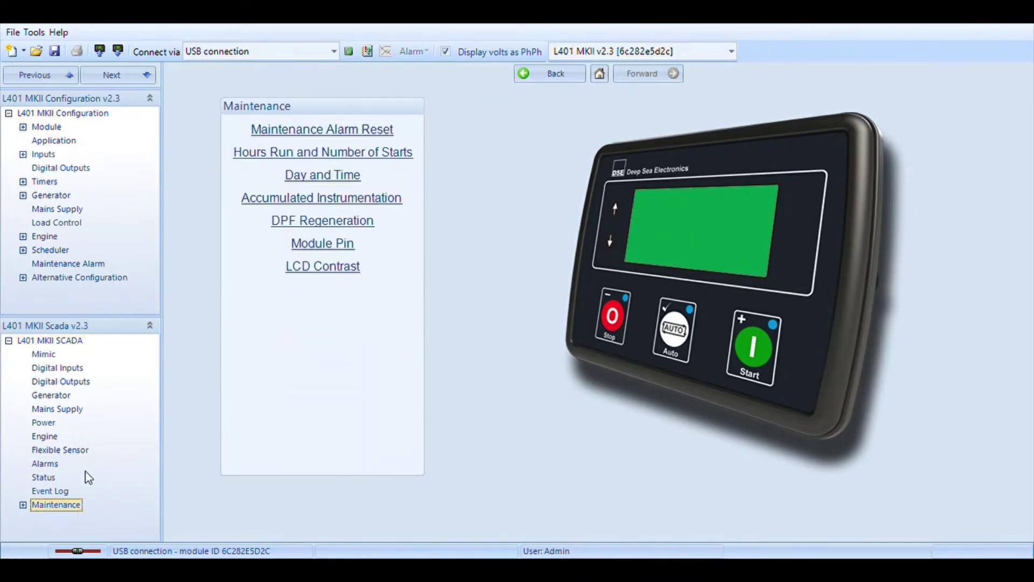
{"action": "left_click", "coordinate": [325, 176]}
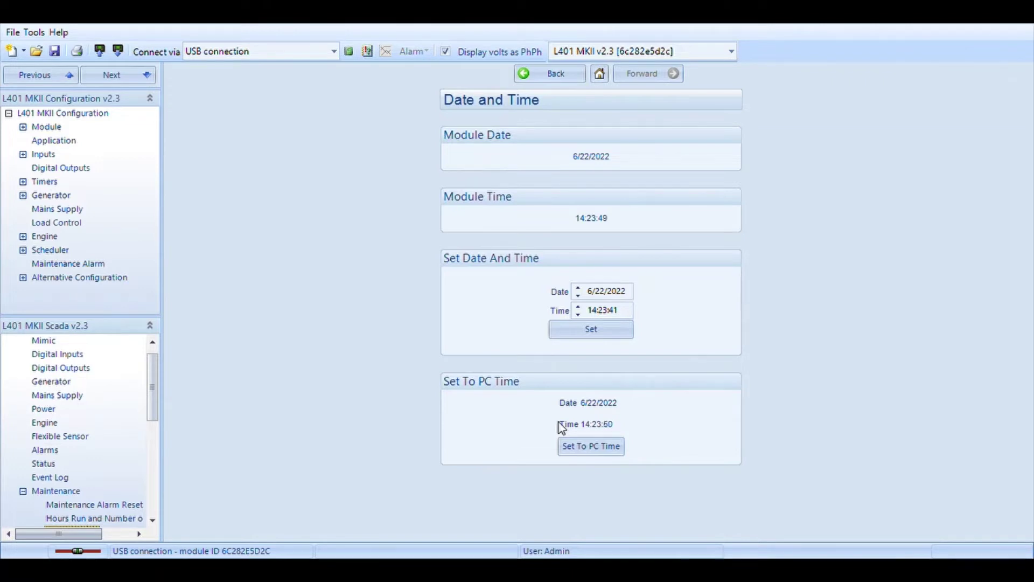
{"action": "left_click", "coordinate": [583, 443]}
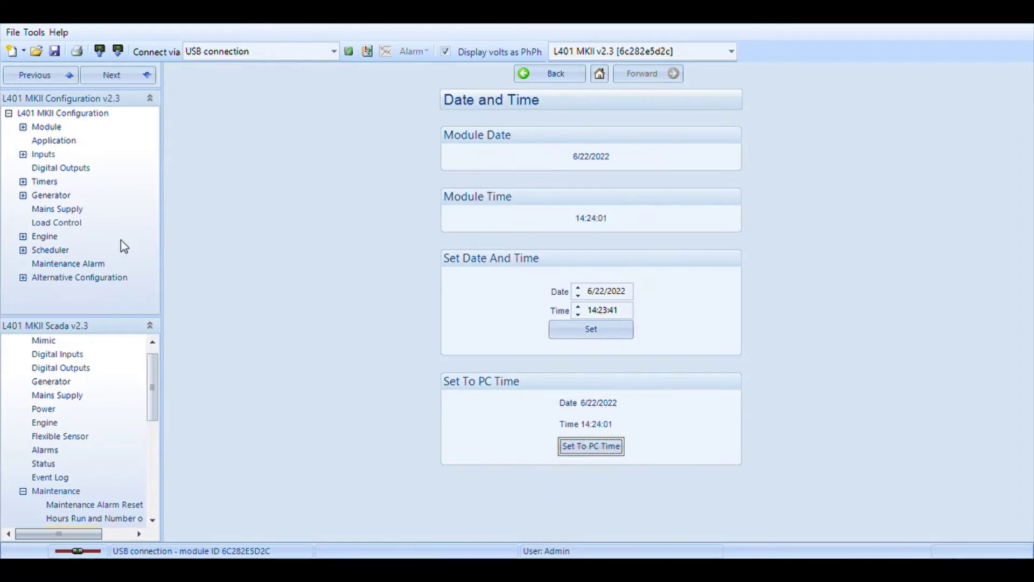
In Scheduler Options, enable the exercise scheduler with Sunset Start Offset 0h 32m and Sunrise Stop Offset 0h 30m
{"action": "left_click", "coordinate": [46, 251]}
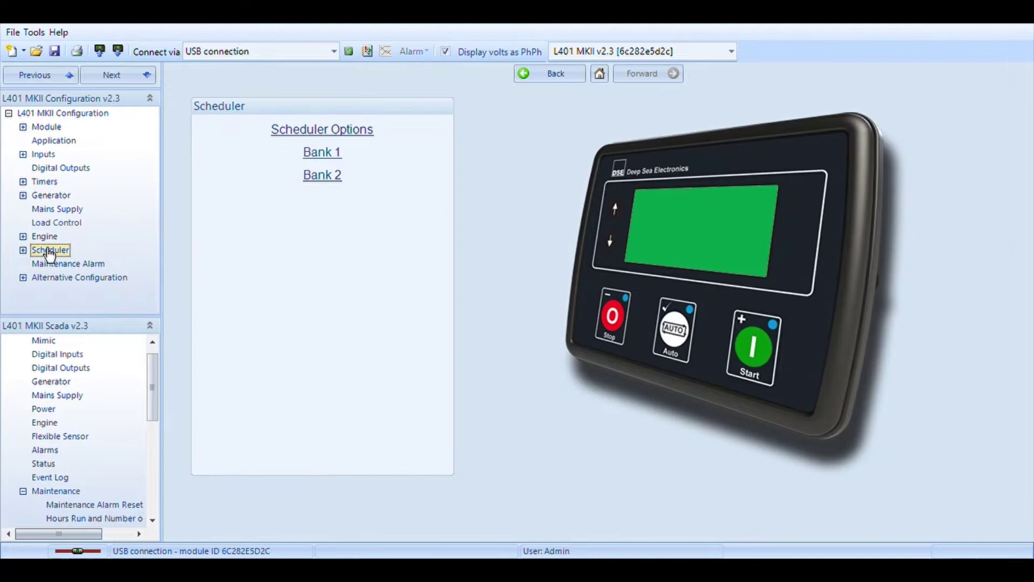
{"action": "left_click", "coordinate": [287, 133]}
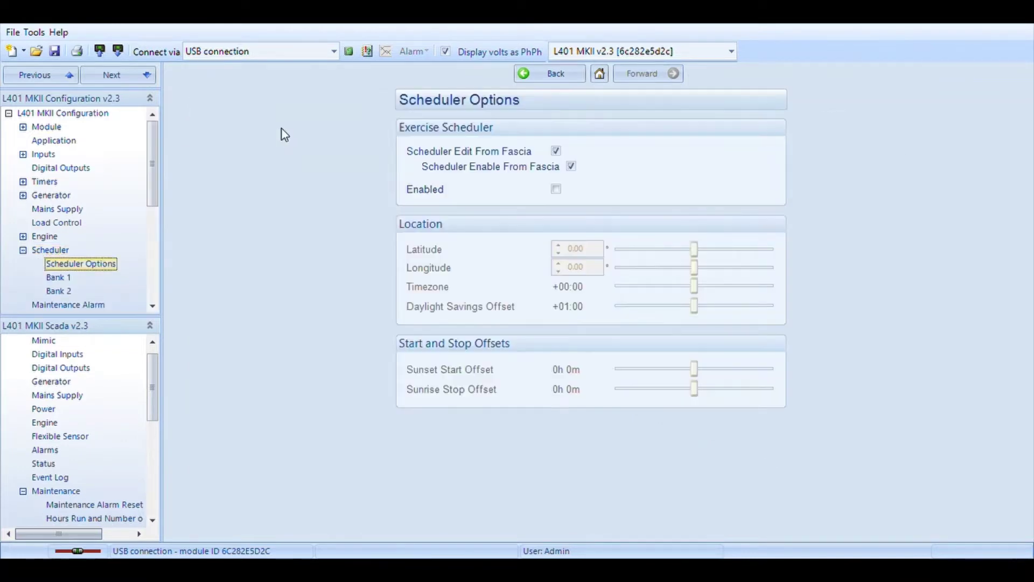
{"action": "left_click", "coordinate": [555, 189]}
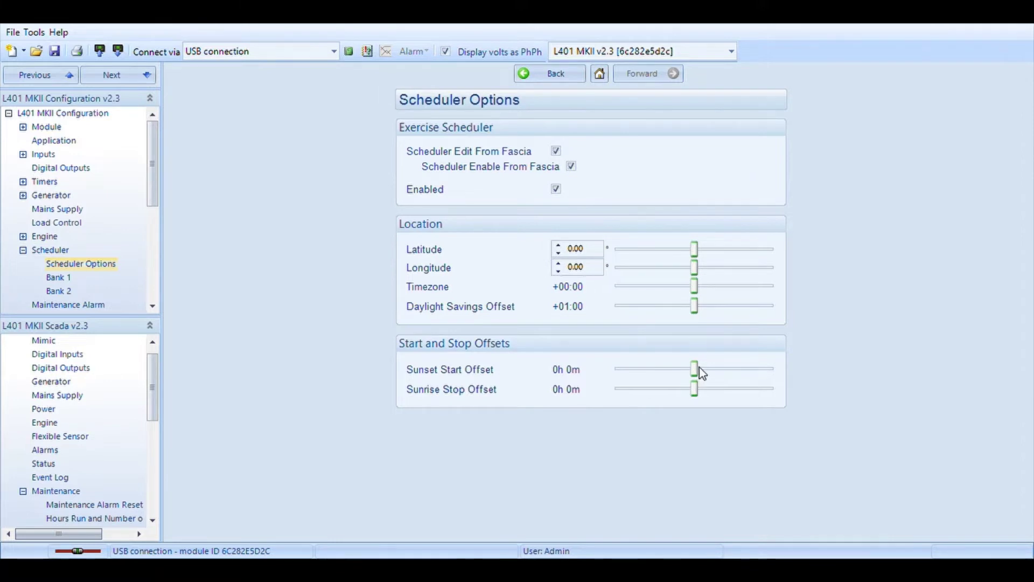
{"action": "left_click_drag", "start_coordinate": [701, 375], "coordinate": [722, 374]}
{"action": "left_click_drag", "start_coordinate": [702, 397], "coordinate": [722, 397]}
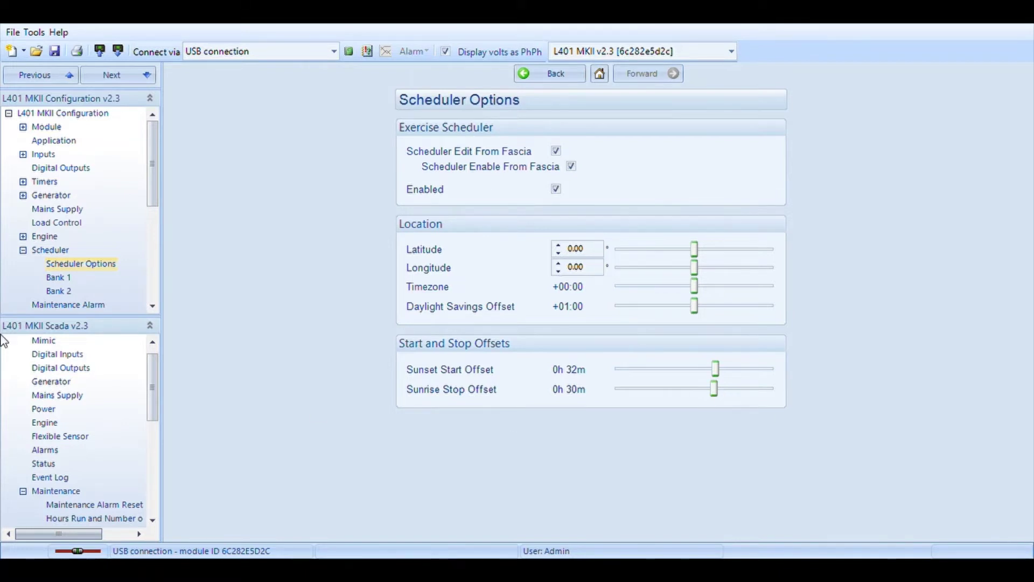
In Bank 1, set the first weekly Monday entry's Run Mode to On Load with Auto ticked
{"action": "left_click", "coordinate": [70, 280]}
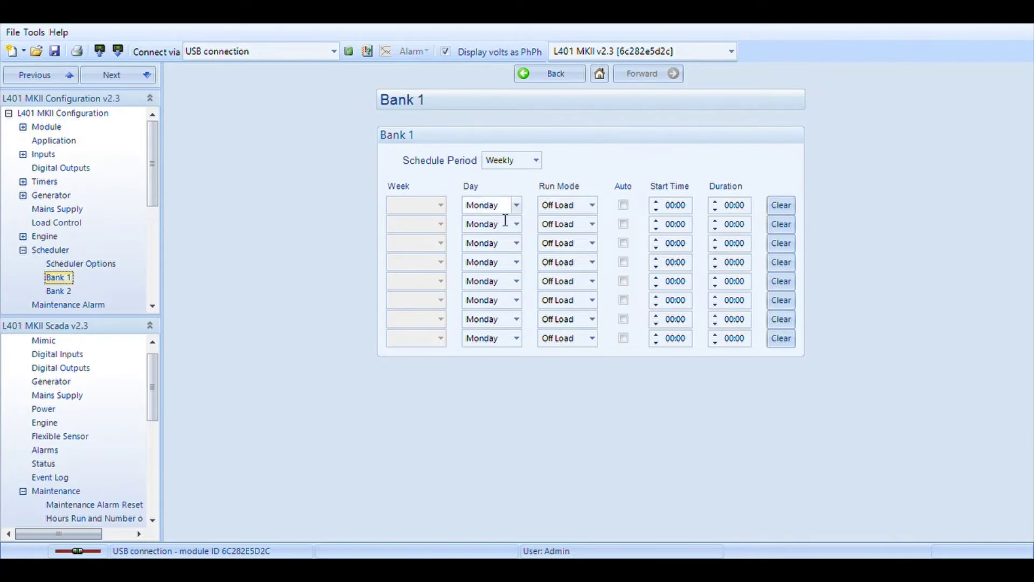
{"action": "left_click", "coordinate": [594, 208]}
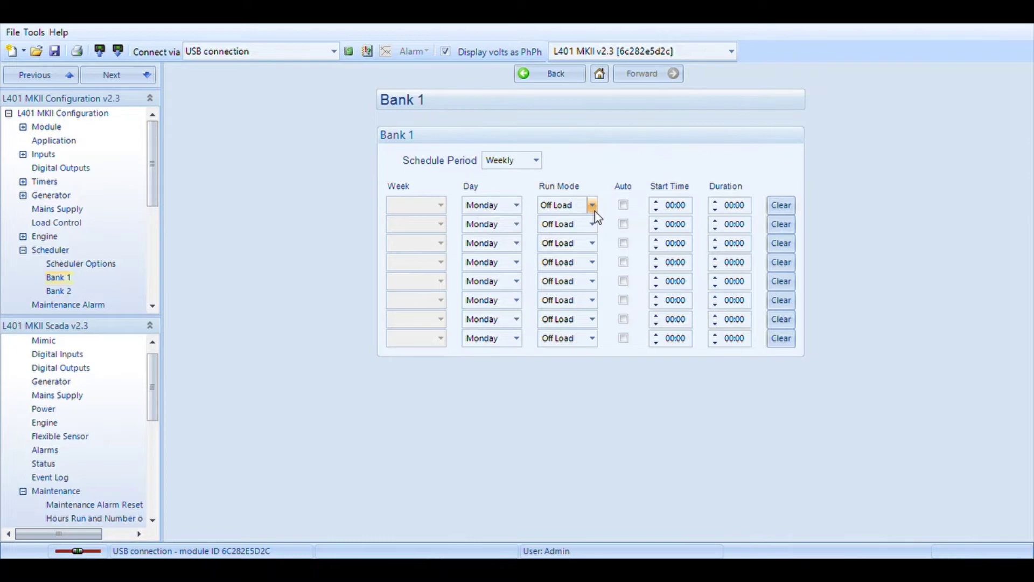
{"action": "key", "text": "Down"}
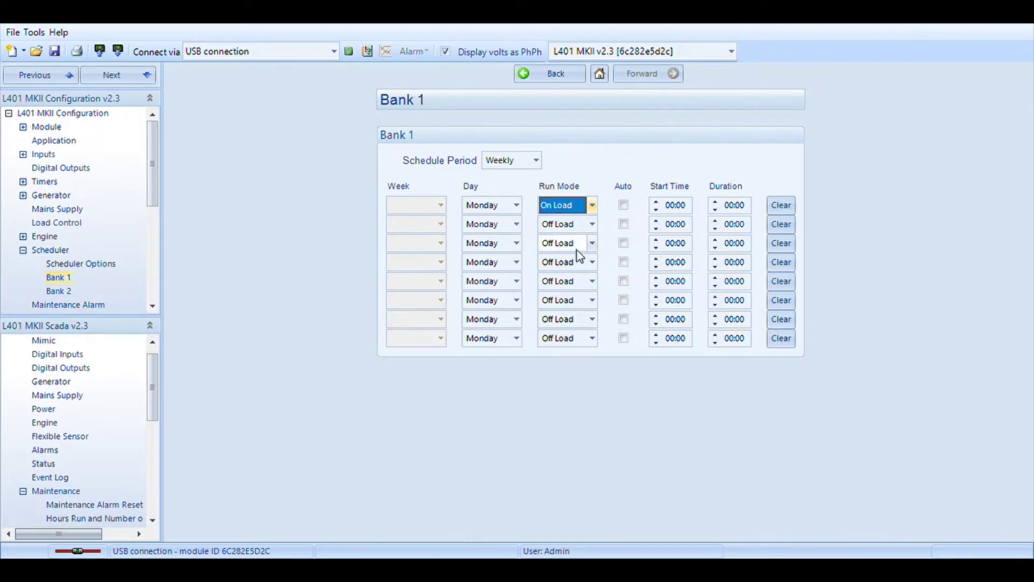
{"action": "left_click", "coordinate": [623, 206]}
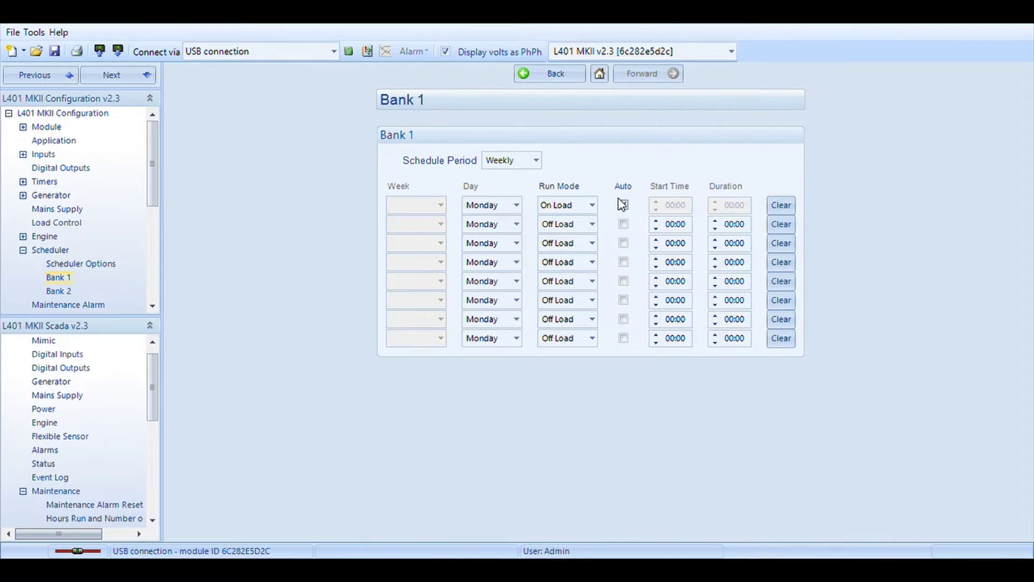
Untick Auto for row 1 and change the Bank 1 schedule period to Daily
{"action": "left_click", "coordinate": [623, 205]}
{"action": "left_click", "coordinate": [531, 157]}
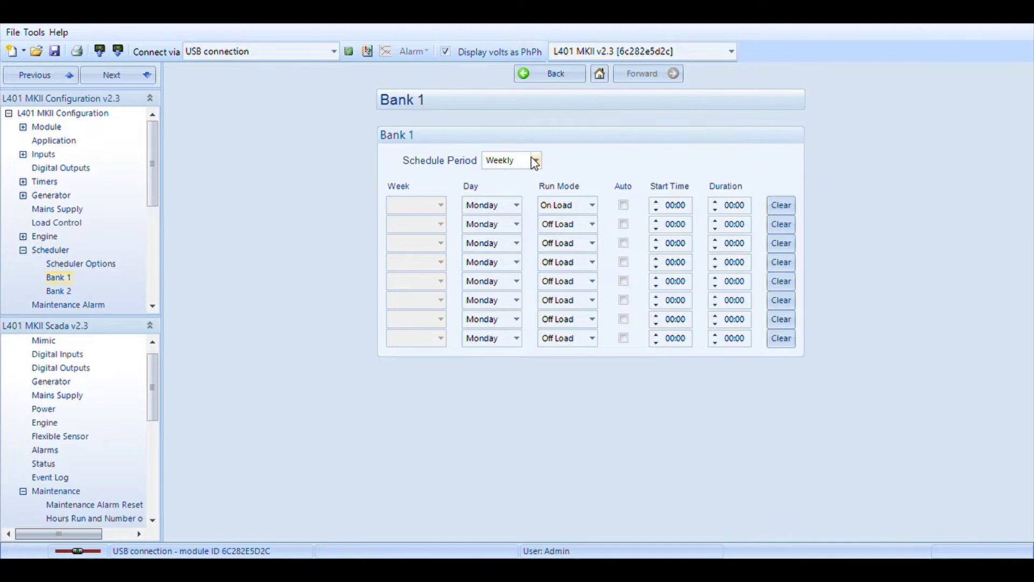
{"action": "key", "text": "Up"}
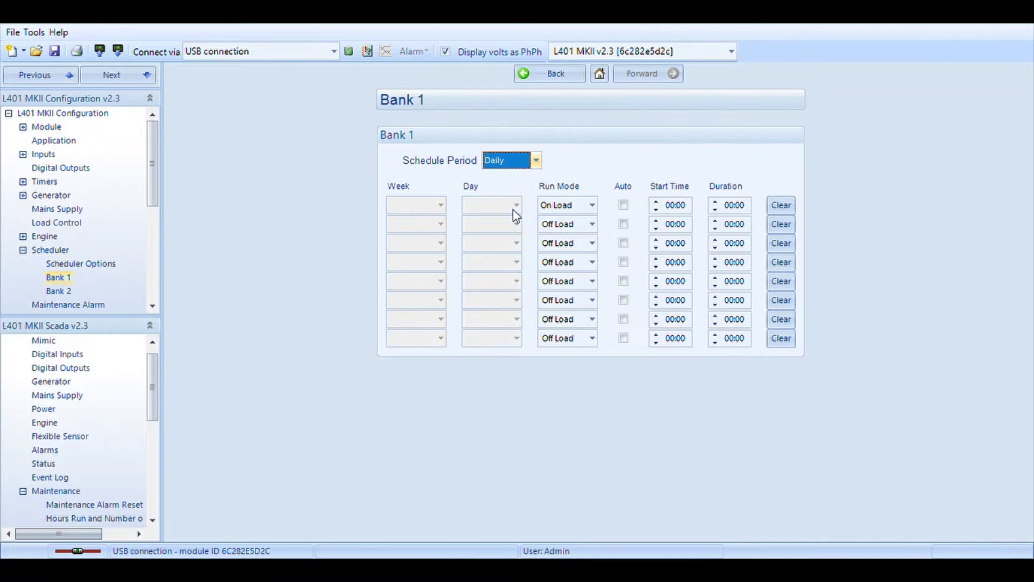
{"action": "left_click", "coordinate": [589, 205]}
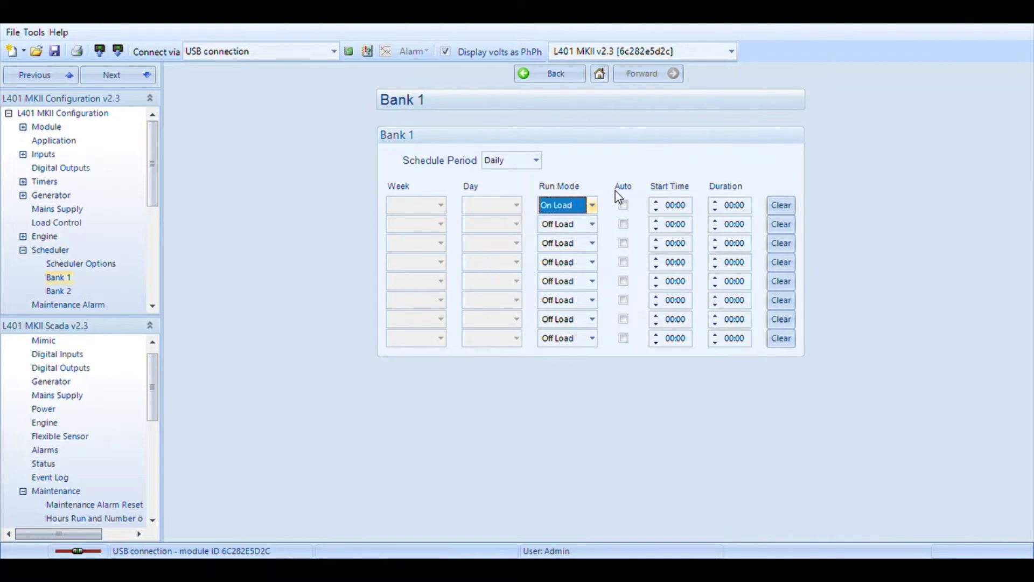
Enter a trial start time of 19:00 and duration of 07:00 in row 1
{"action": "left_click", "coordinate": [682, 208]}
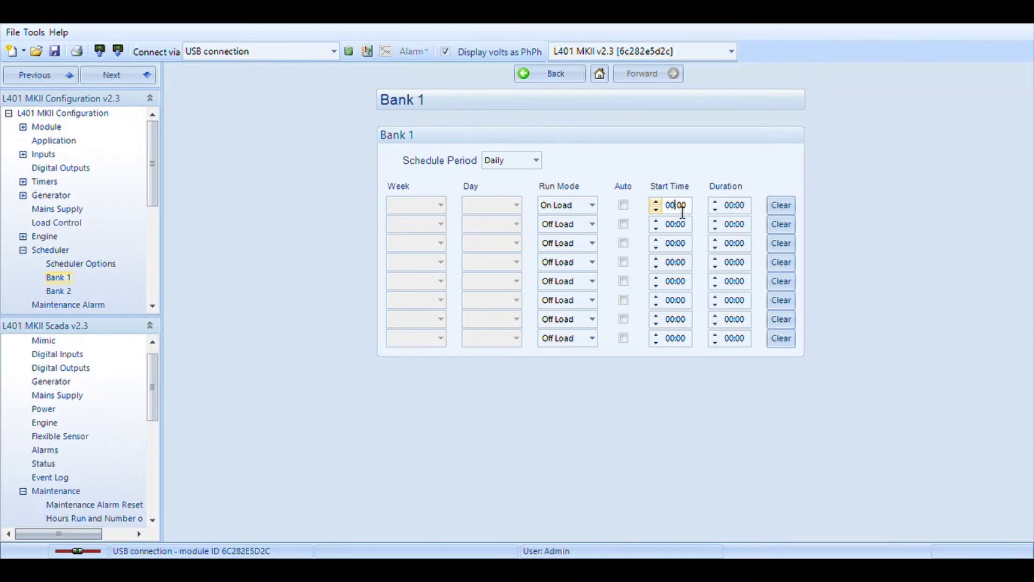
{"action": "key", "text": "BackSpace"}
{"action": "key", "text": "BackSpace"}
{"action": "type", "text": "19"}
{"action": "left_click", "coordinate": [737, 205]}
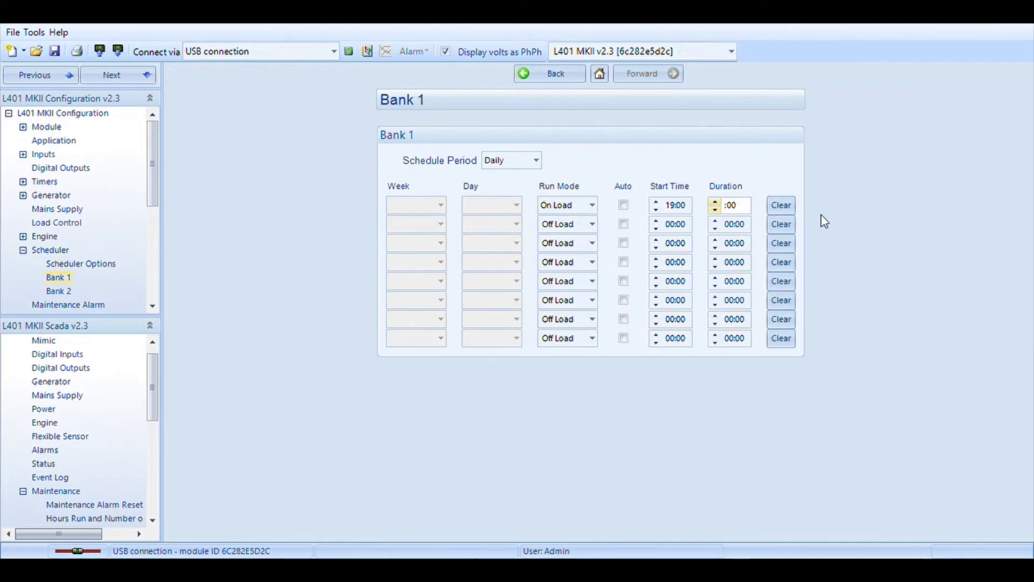
{"action": "type", "text": "07"}
Clear row 1, switch Bank 1 to Weekly, and set rows 2–3 to Wednesday and Thursday
{"action": "left_click", "coordinate": [781, 209]}
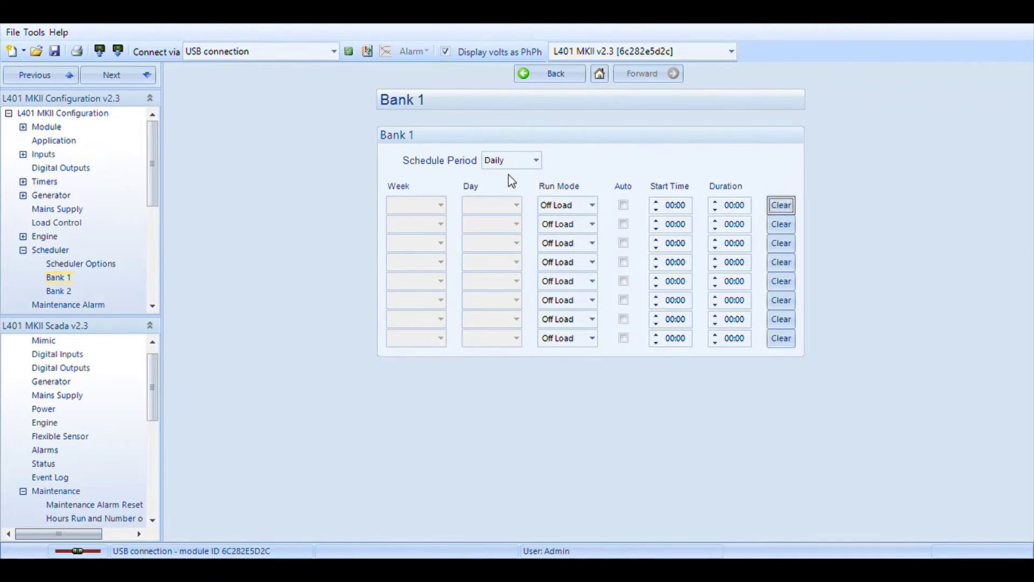
{"action": "left_click", "coordinate": [539, 165]}
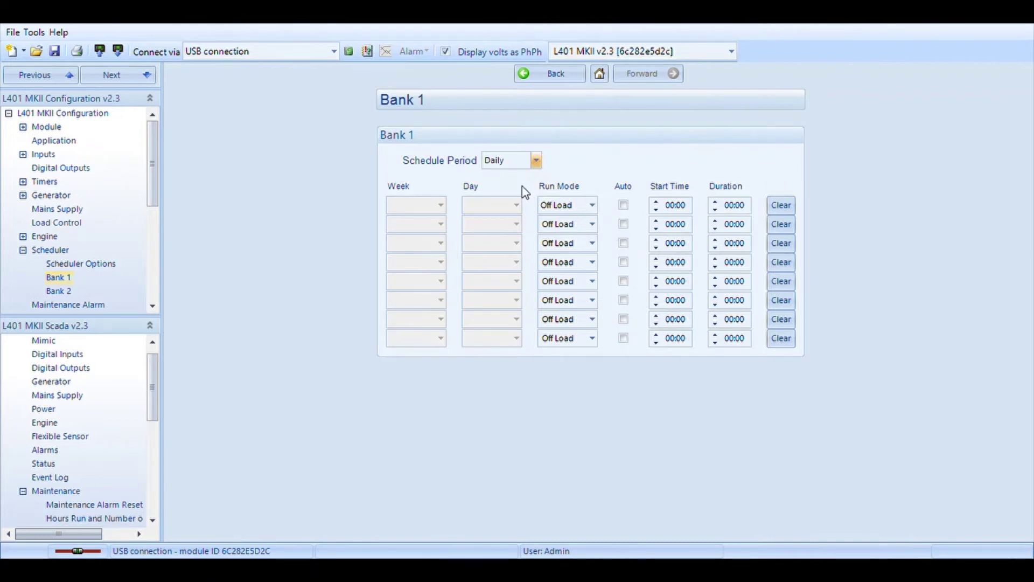
{"action": "key", "text": "Down"}
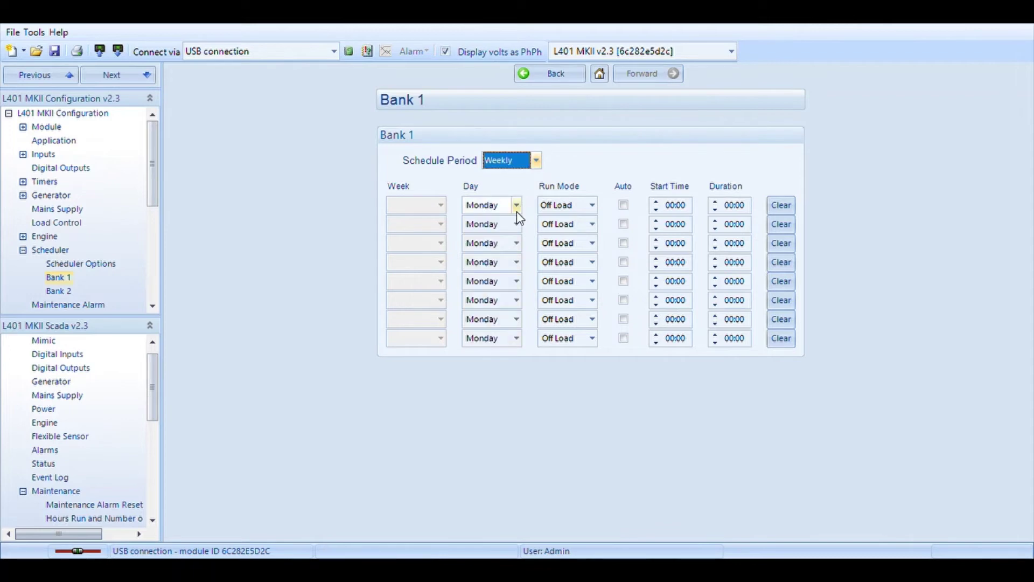
{"action": "left_click", "coordinate": [516, 225]}
{"action": "key", "text": "Down"}
{"action": "key", "text": "Down"}
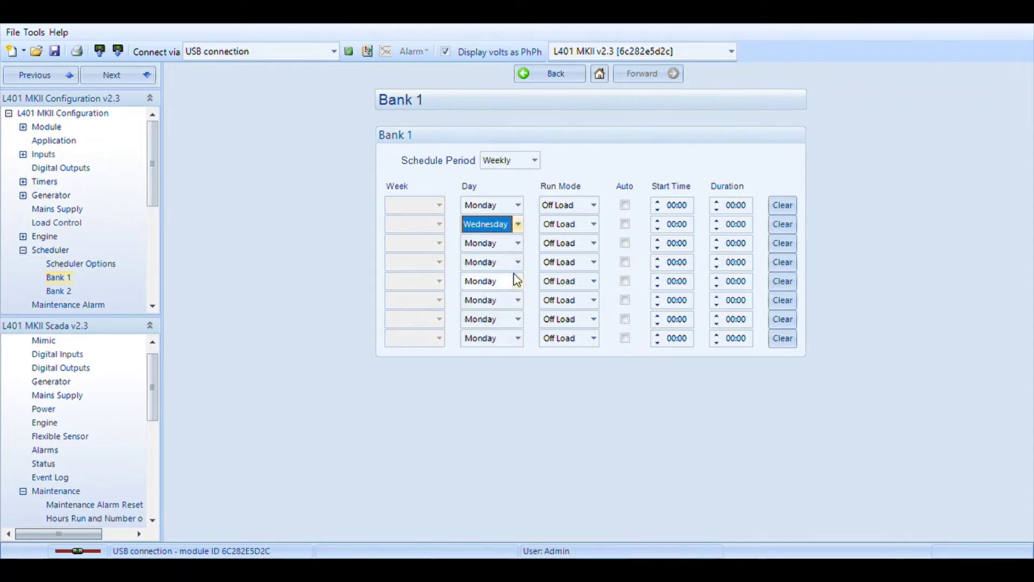
{"action": "left_click", "coordinate": [518, 243]}
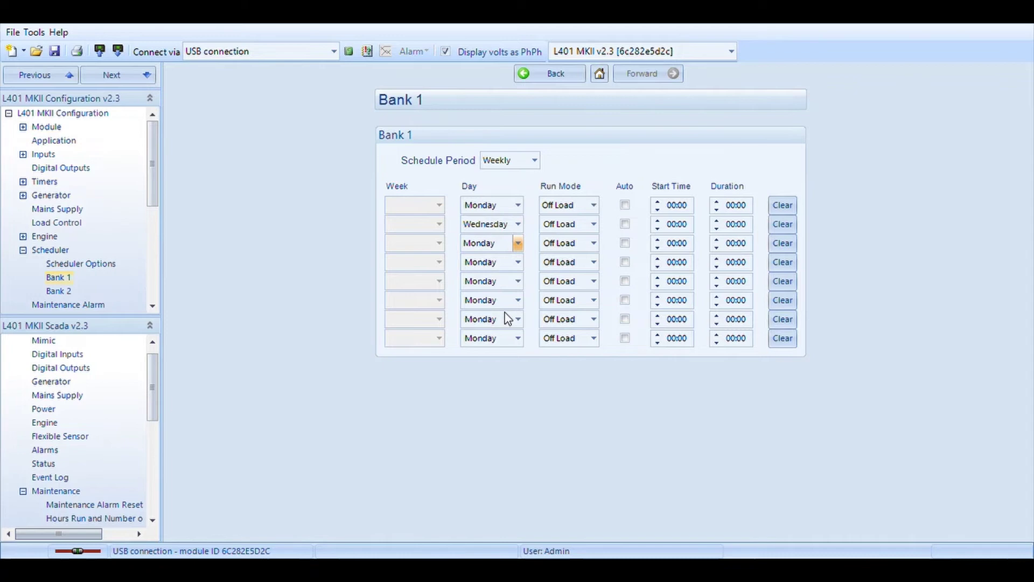
{"action": "key", "text": "Down"}
{"action": "key", "text": "Down"}
{"action": "key", "text": "Down"}
Set the Run Mode of rows 1, 2 and 3 to On Load
{"action": "left_click", "coordinate": [593, 206]}
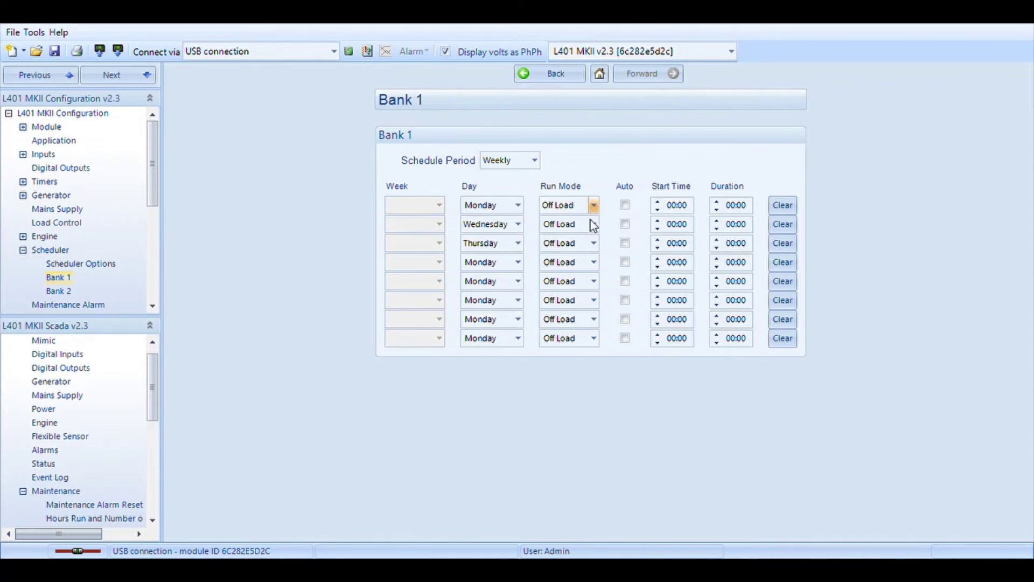
{"action": "key", "text": "Down"}
{"action": "left_click", "coordinate": [594, 230]}
{"action": "key", "text": "Down"}
{"action": "left_click", "coordinate": [595, 243]}
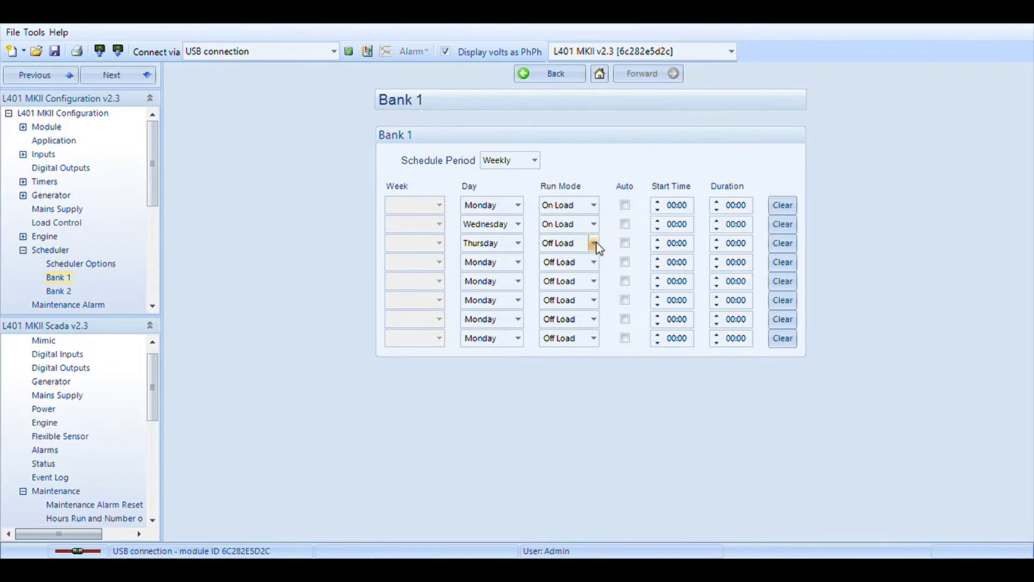
{"action": "key", "text": "Down"}
Set row 1's Monday entry to start at 17:00 with a 01:00 duration
{"action": "left_click", "coordinate": [671, 205]}
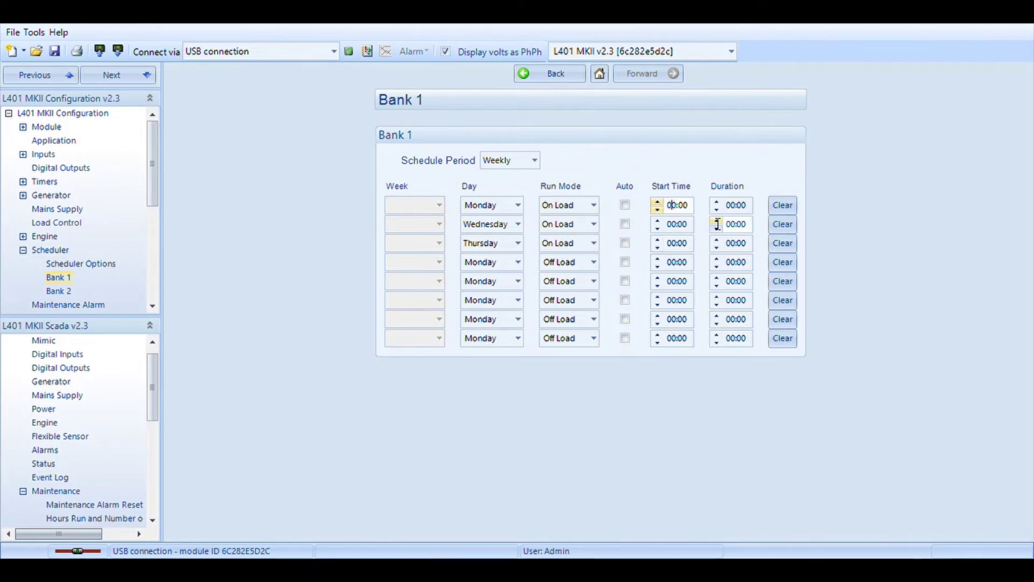
{"action": "key", "text": "BackSpace"}
{"action": "key", "text": "Delete"}
{"action": "type", "text": "170"}
{"action": "key", "text": "BackSpace"}
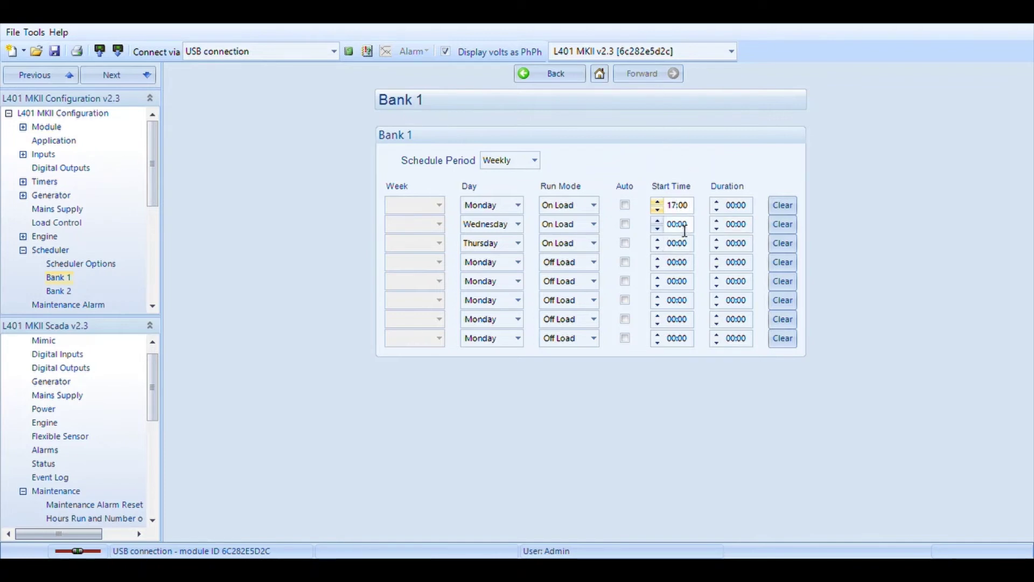
{"action": "left_click", "coordinate": [735, 205]}
{"action": "left_click", "coordinate": [741, 213]}
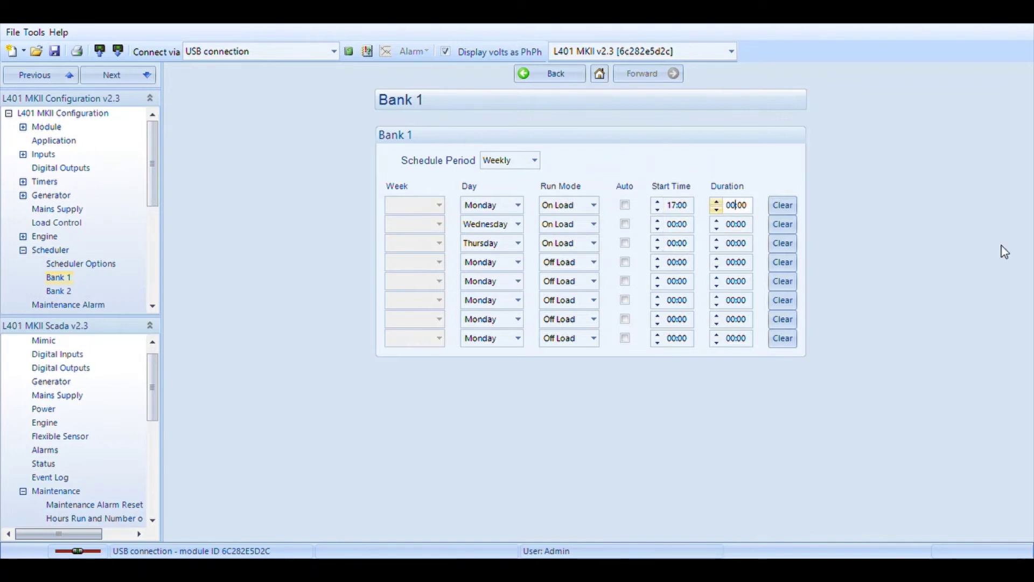
{"action": "key", "text": "BackSpace"}
Give the Wednesday entry a 03:00 duration and write the Bank 1 schedule to the module
{"action": "left_click", "coordinate": [672, 224]}
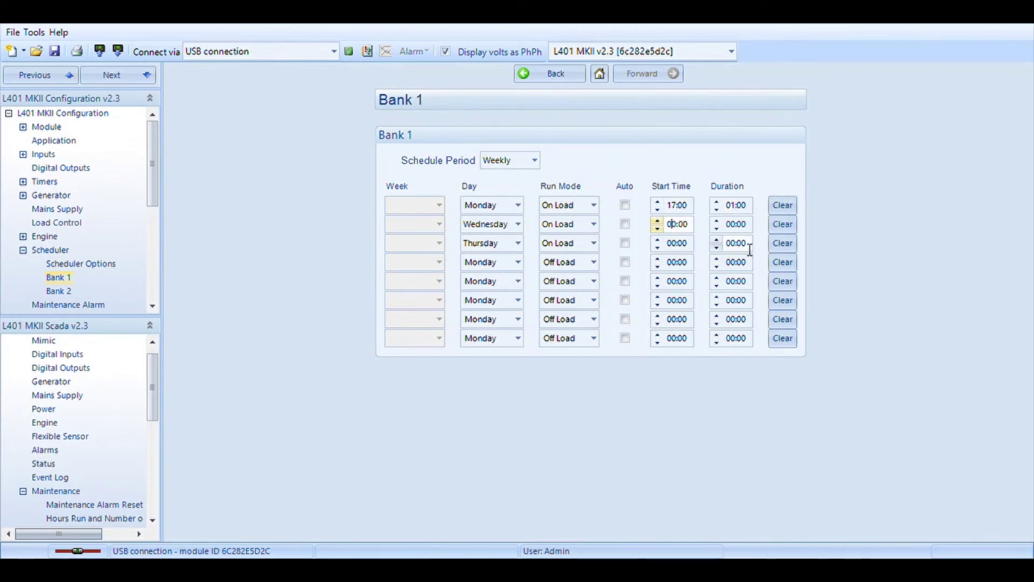
{"action": "left_click", "coordinate": [728, 225]}
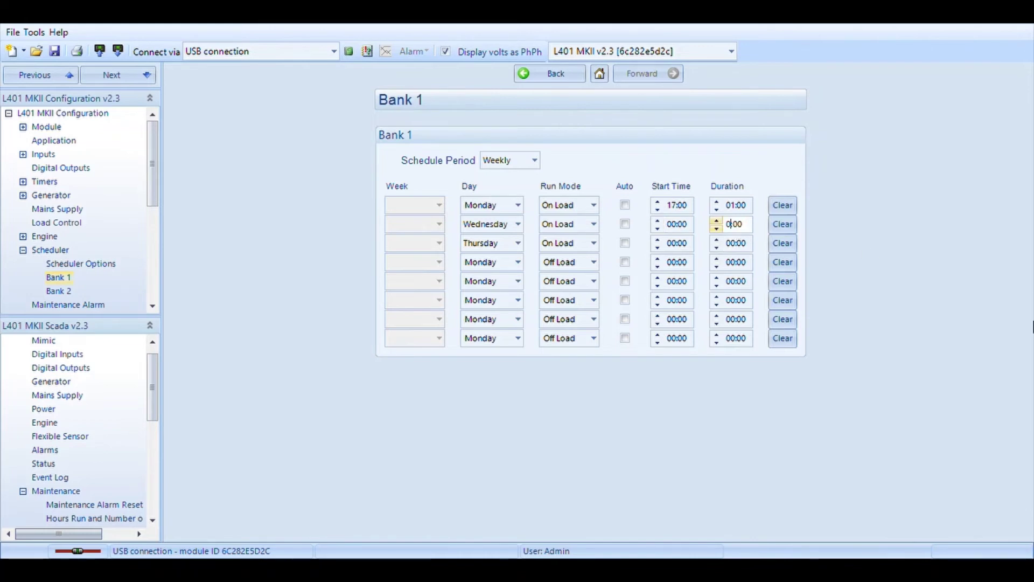
{"action": "key", "text": "BackSpace"}
{"action": "type", "text": "3"}
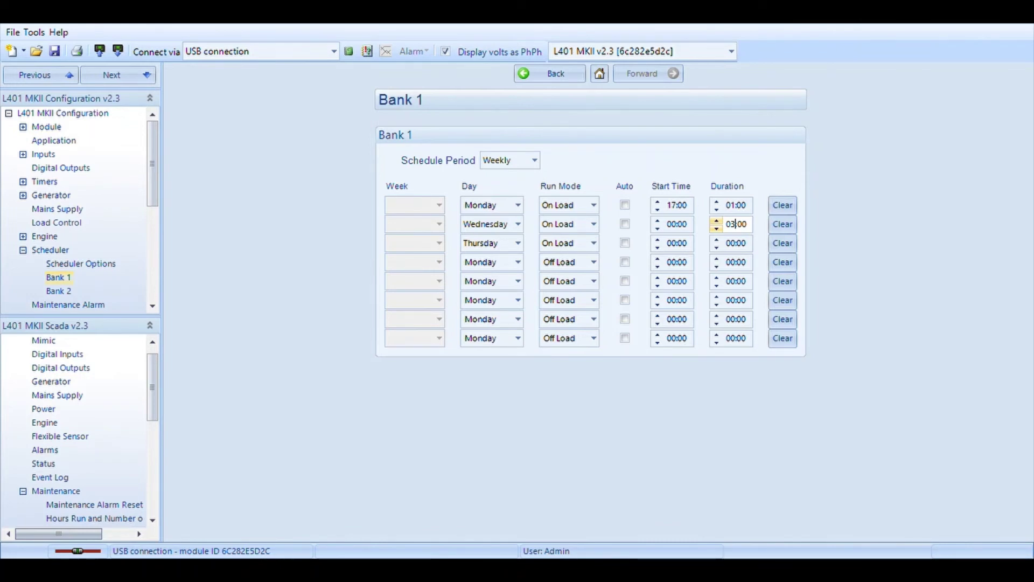
{"action": "left_click", "coordinate": [106, 50]}
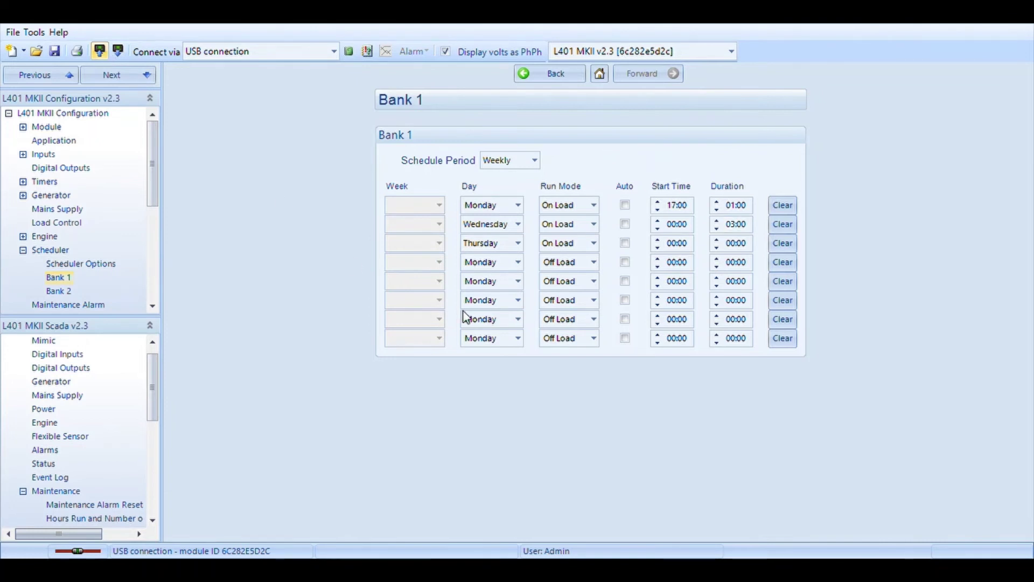